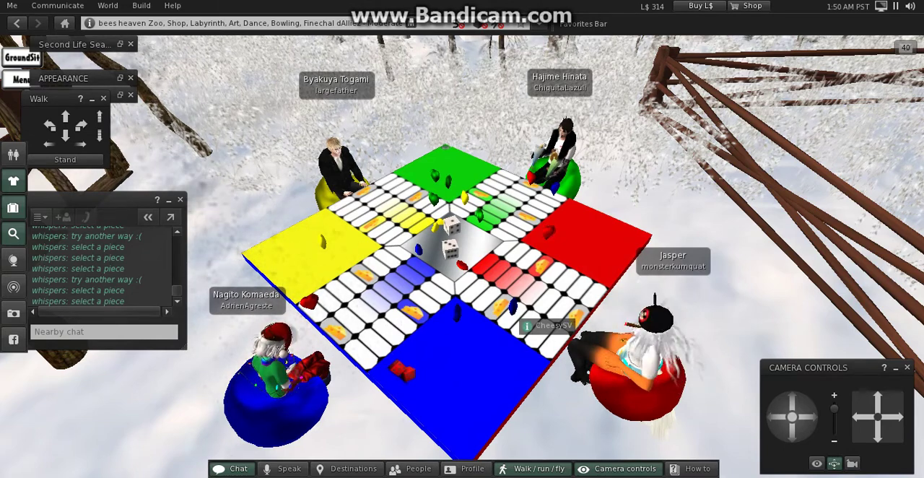
# Select a game piece on the board; the game whispers 'try another way'.
pyautogui.click(526, 319)
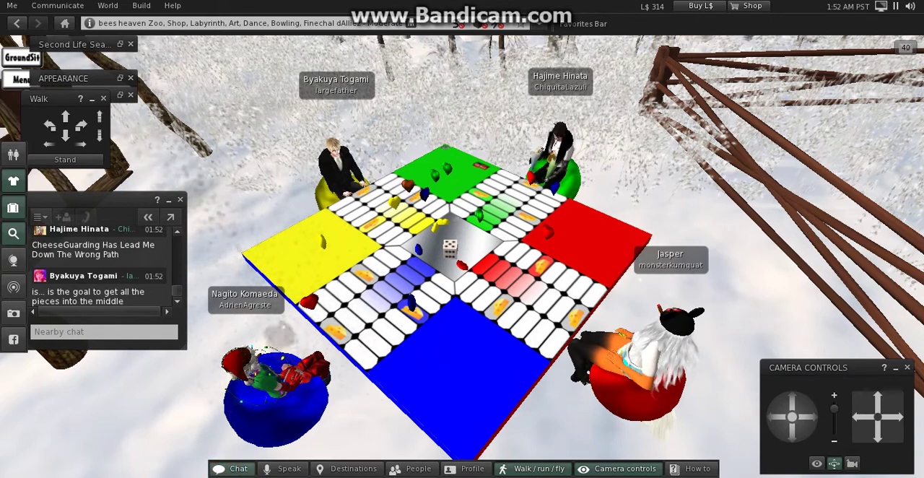
# Focus the Nearby chat bar to answer the question about reaching the middle.
pyautogui.press('Return')
pyautogui.write('i re')
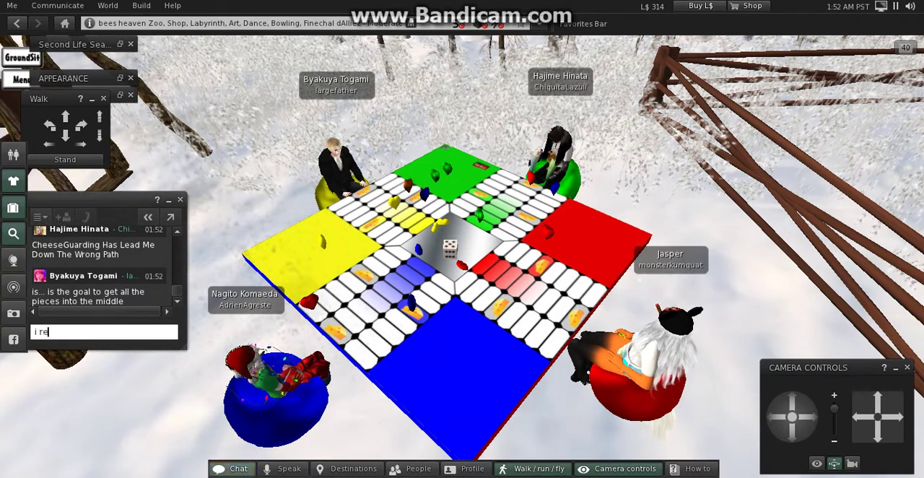
pyautogui.write('ally hope')
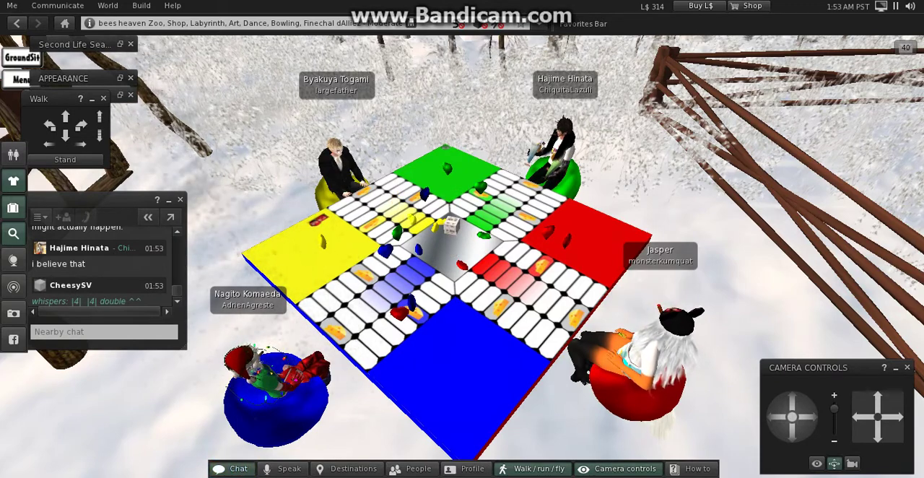
# Send 'jyaspuh screamin and eating cheese', then begin drafting 'all of us: killing each other over this game'.
pyautogui.press('Return')
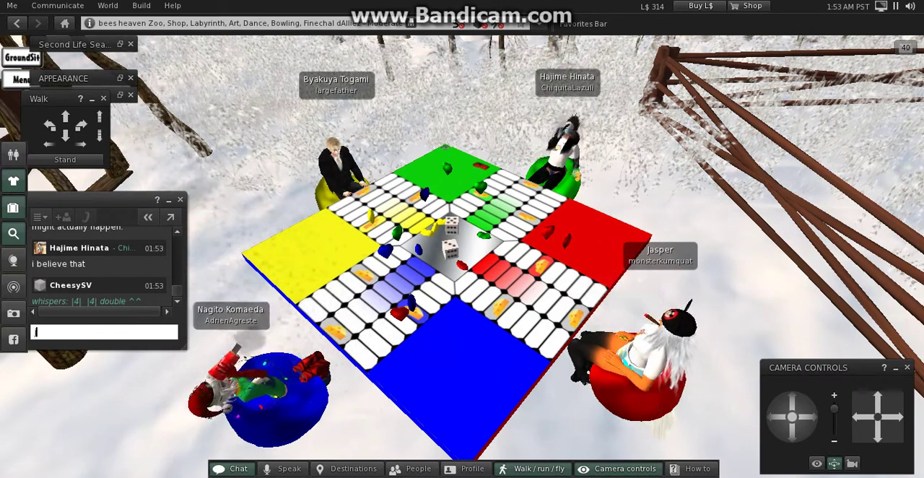
pyautogui.write('jyaspuh scream')
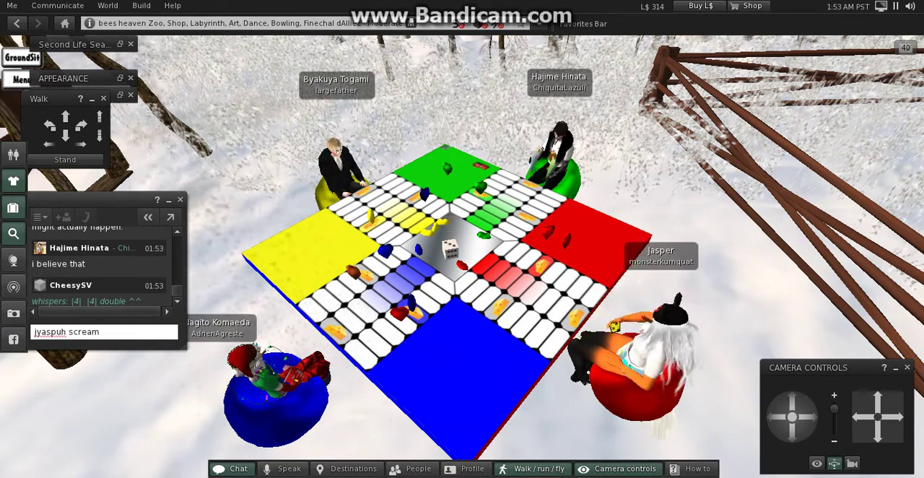
pyautogui.write(' and eat')
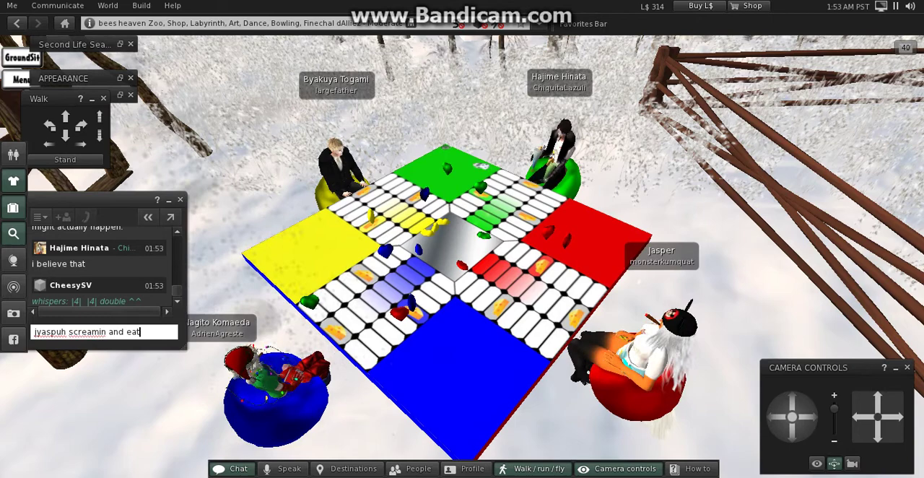
pyautogui.write('ing')
pyautogui.write('ese')
pyautogui.press('Return')
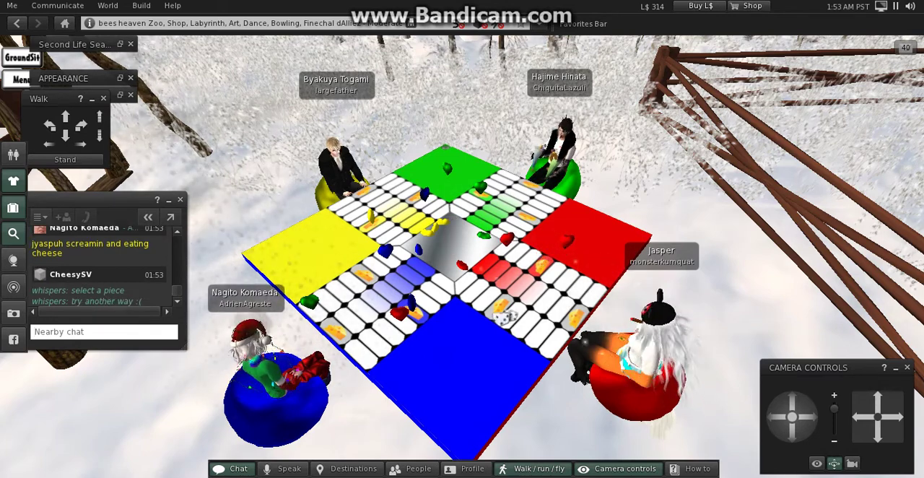
pyautogui.write('all')
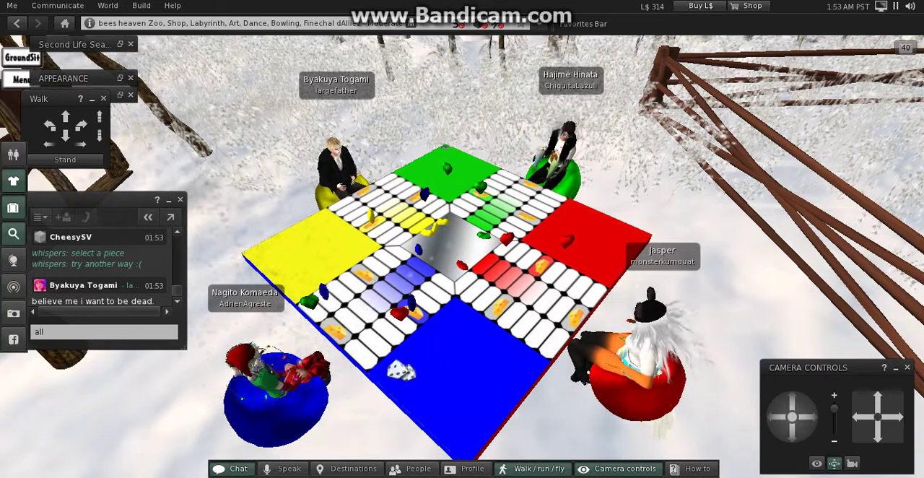
pyautogui.press('Return')
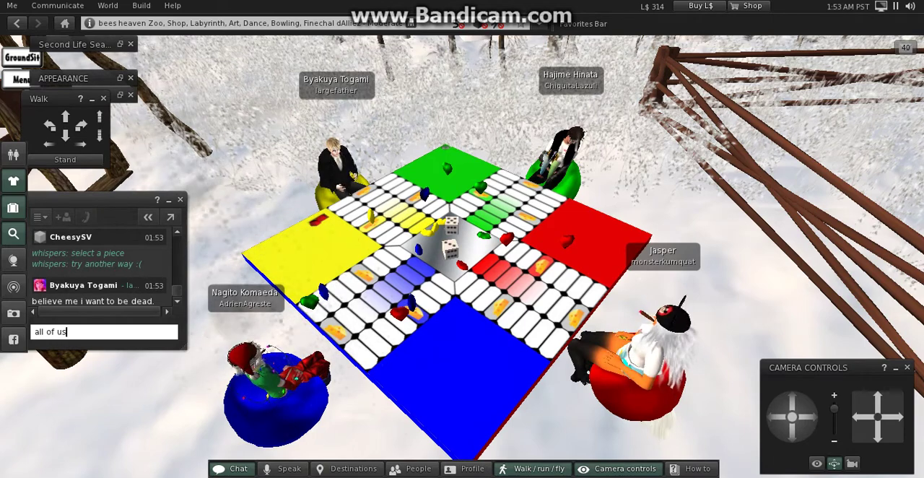
pyautogui.write(': killing each o')
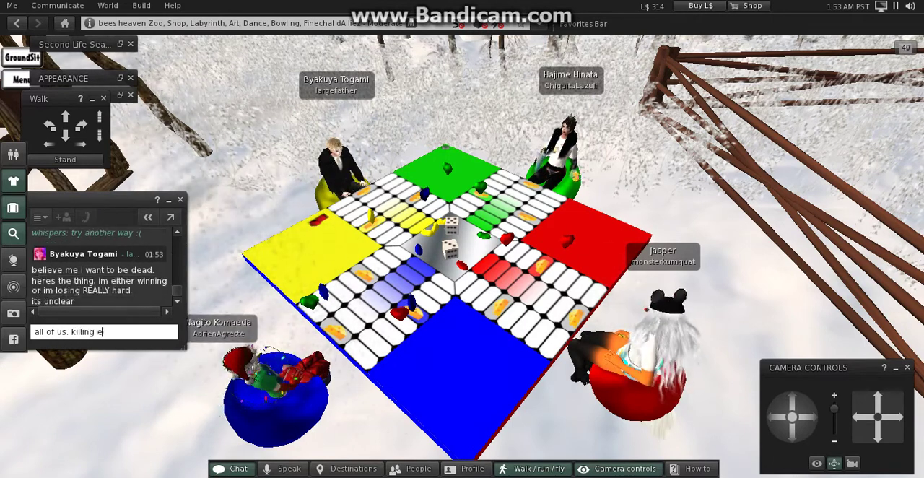
pyautogui.write('ther o')
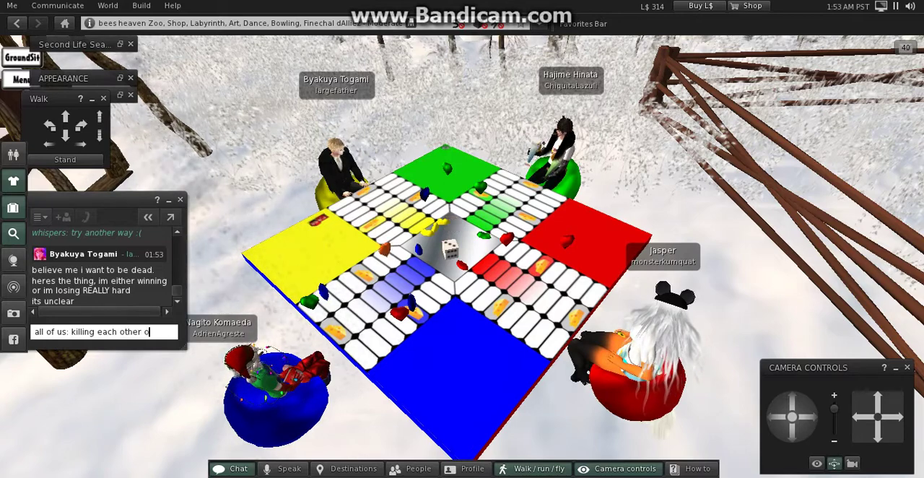
pyautogui.write('ver this game')
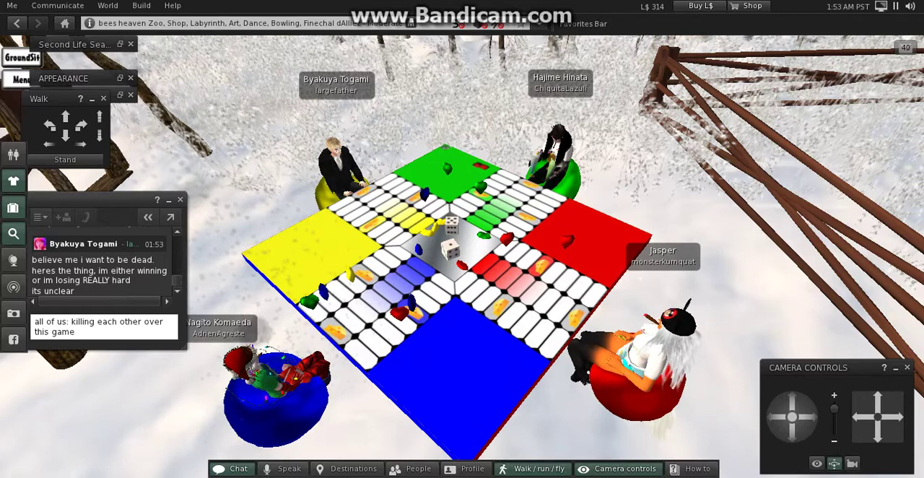
# Send the 'killing each other' line and 'togami: quietly wins', then leave the chat bar.
pyautogui.press('Return')
pyautogui.write('toga')
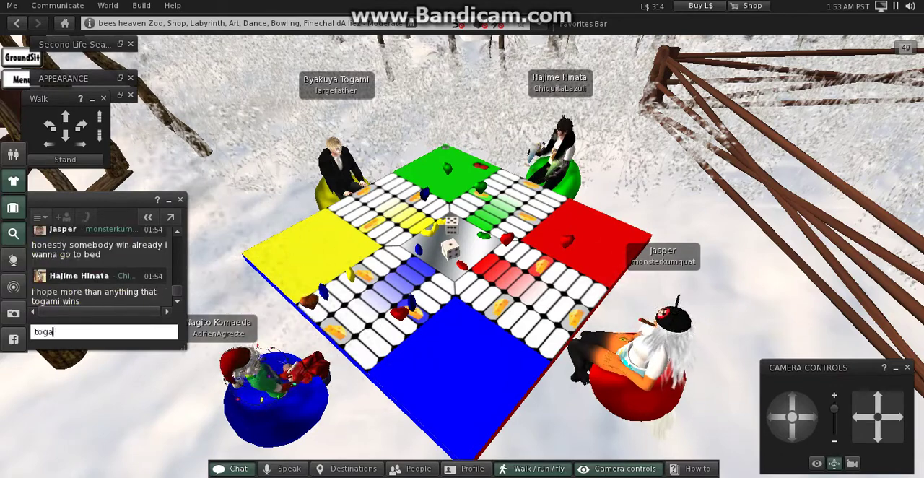
pyautogui.write('mi: quietly wins')
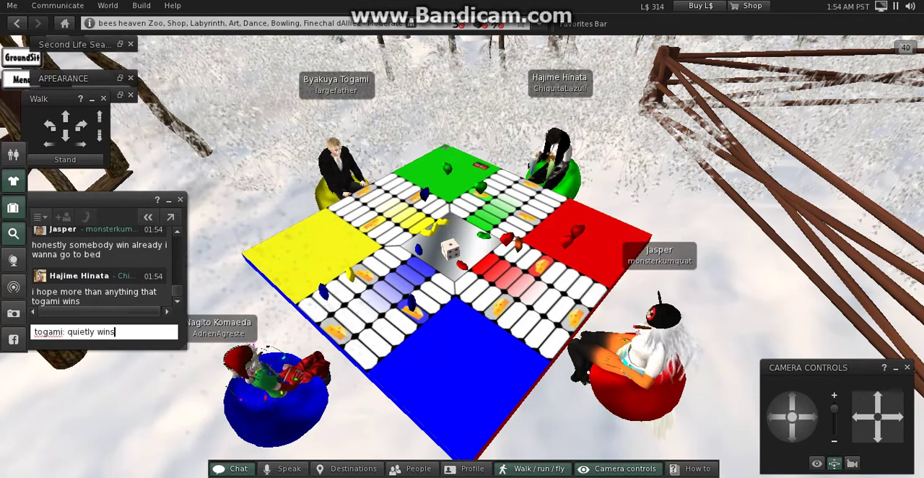
pyautogui.press('Return')
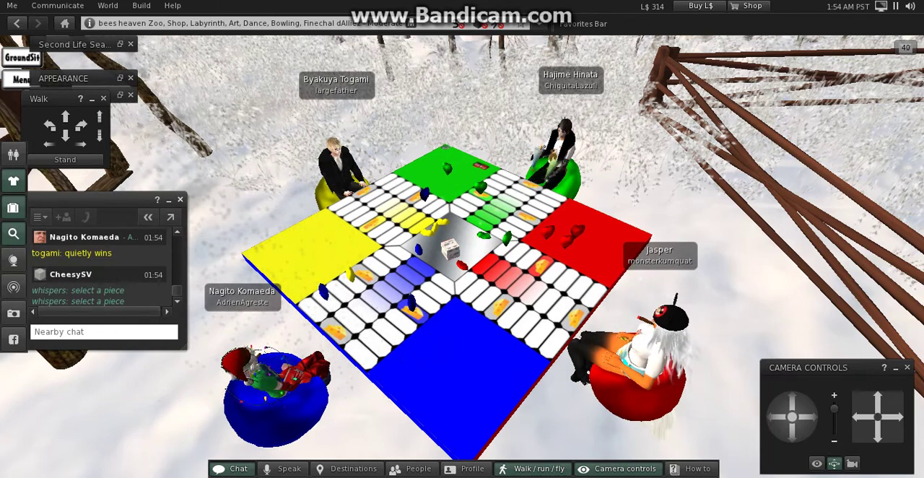
pyautogui.press('Escape')
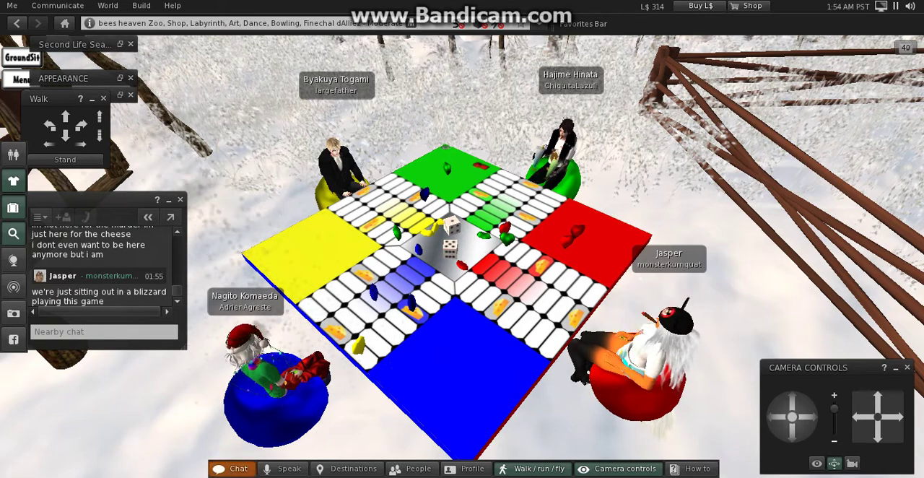
# Answer the blizzard banter with 'its fine' and 'theres a blizzard on me'.
pyautogui.press('Return')
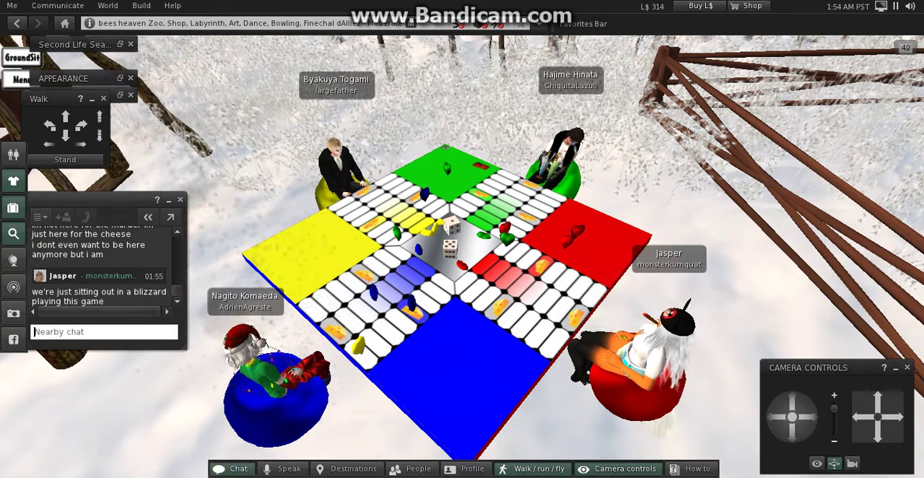
pyautogui.write('its fine')
pyautogui.press('Return')
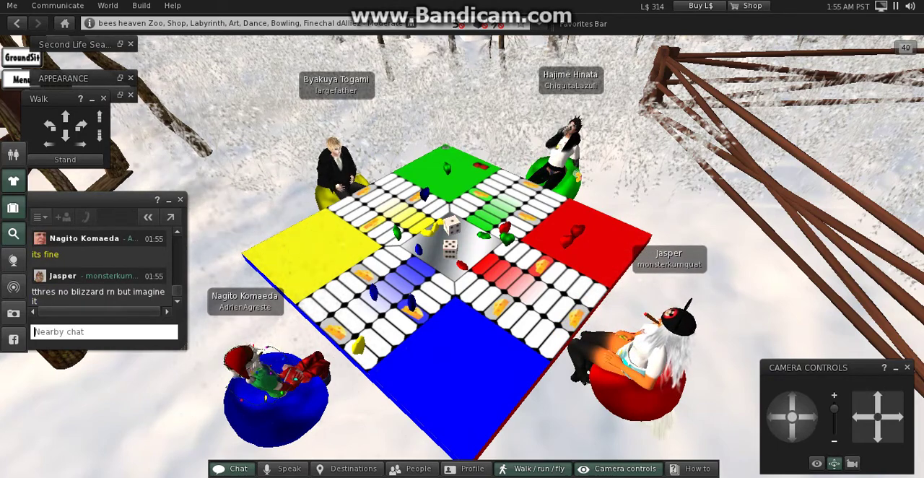
pyautogui.write('theres a bliz')
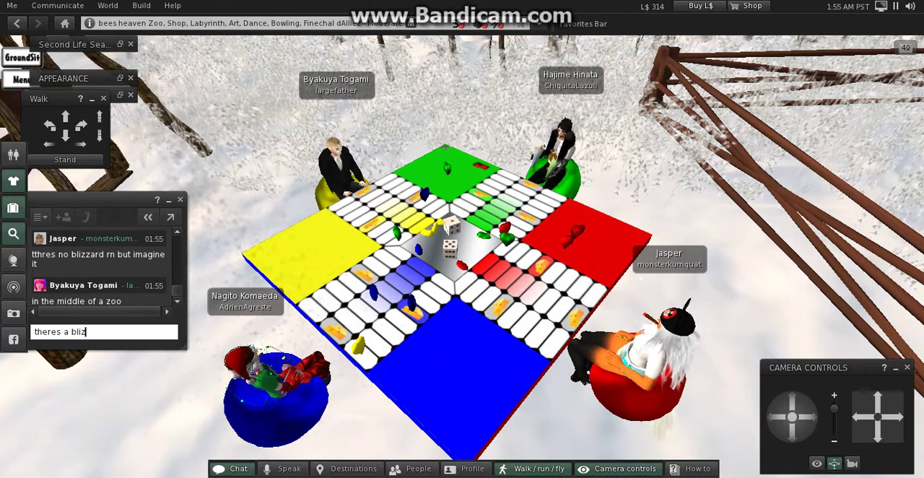
pyautogui.write('zard on me')
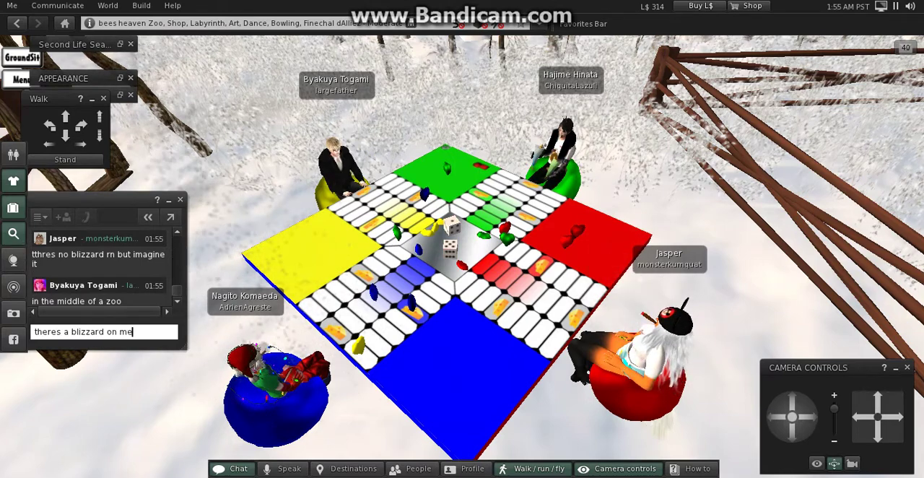
pyautogui.press('Return')
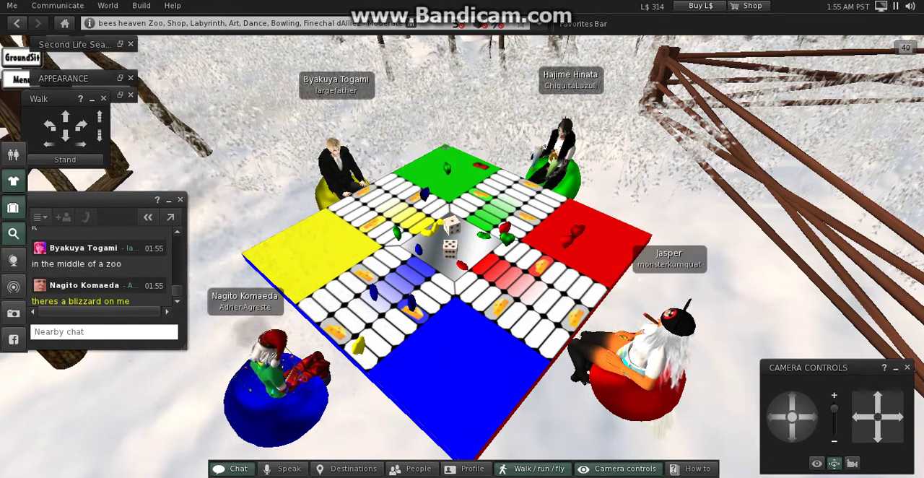